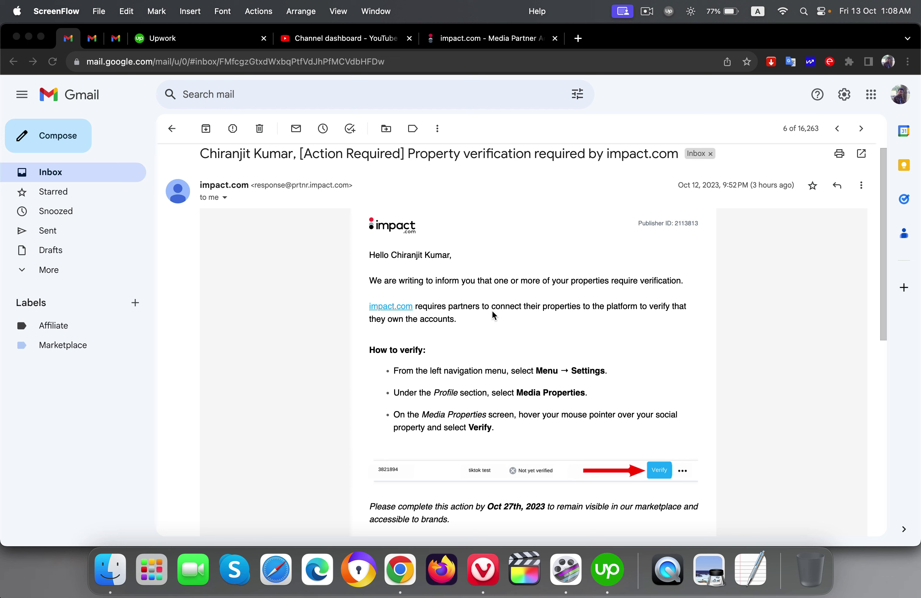
# Read the property verification email's instructions, and open the Media Properties page in the impact.com account settings.
pyautogui.scroll(-5, 492, 311)
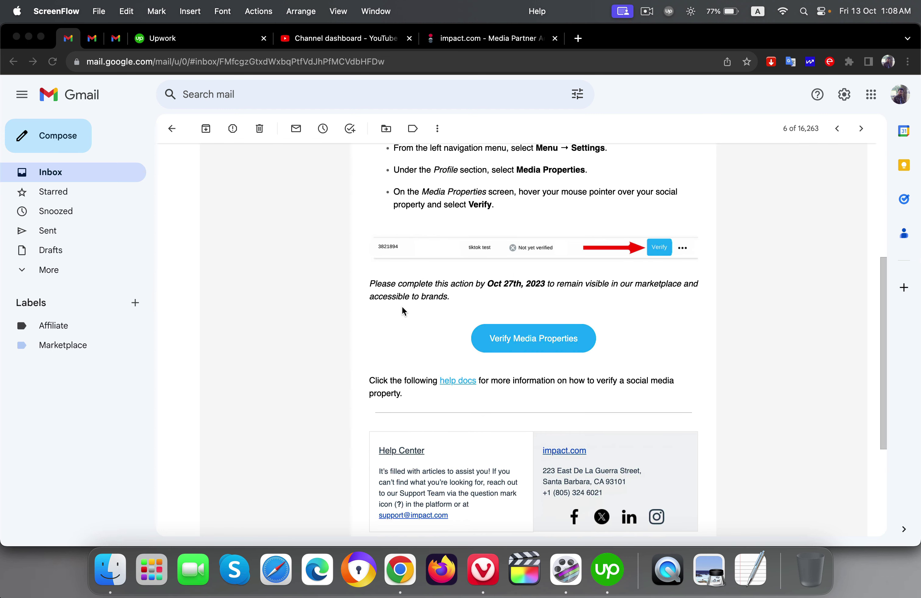
pyautogui.scroll(5, 401, 305)
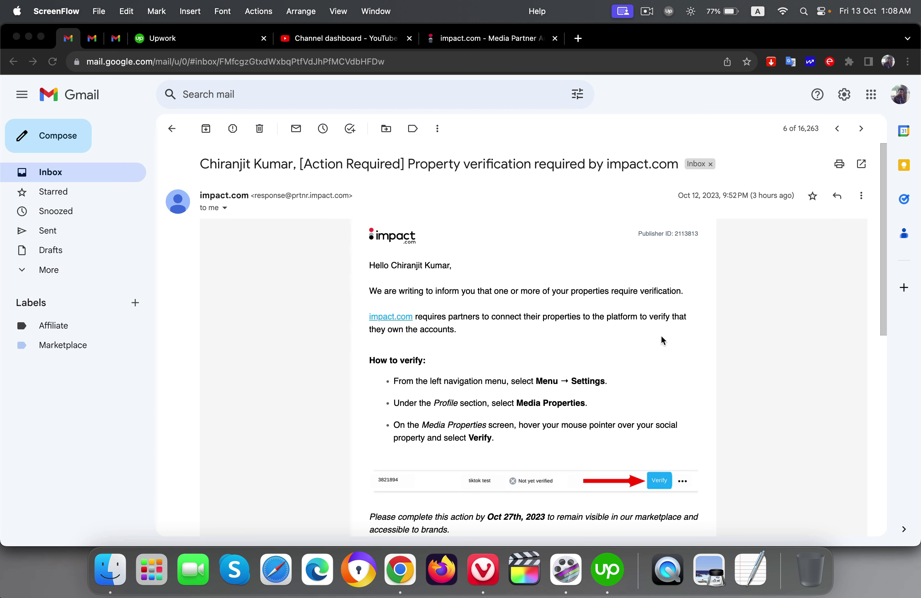
pyautogui.scroll(-2, 462, 274)
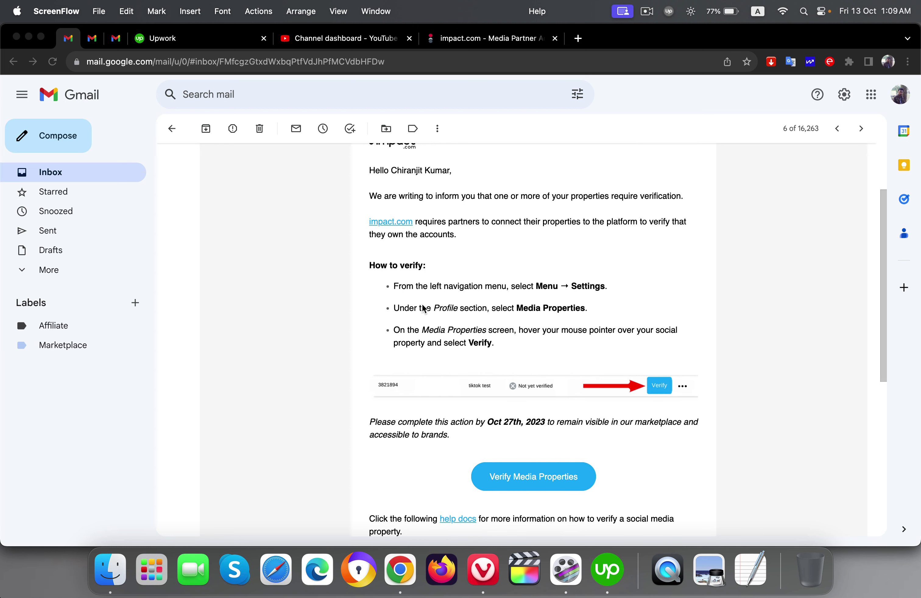
pyautogui.click(490, 42)
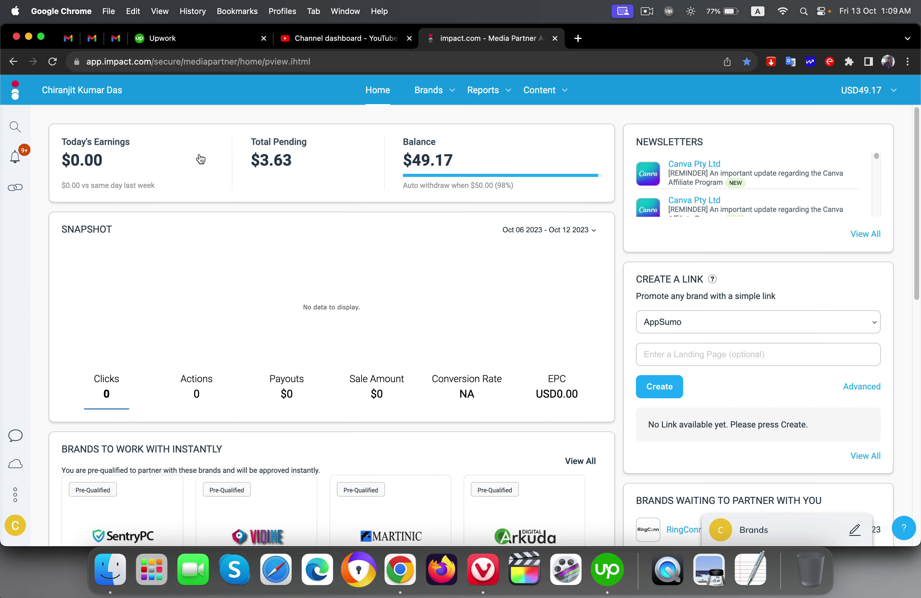
pyautogui.click(15, 499)
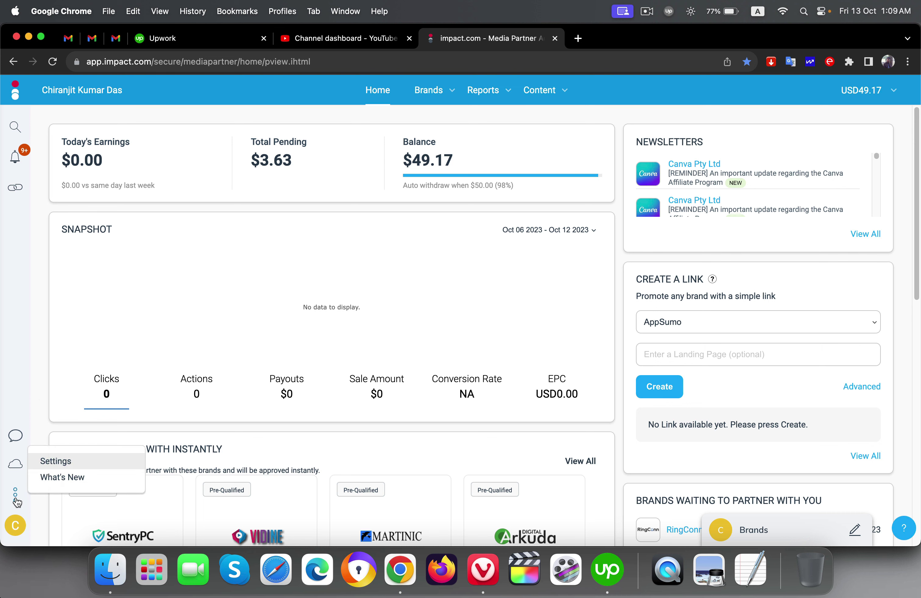
pyautogui.click(57, 462)
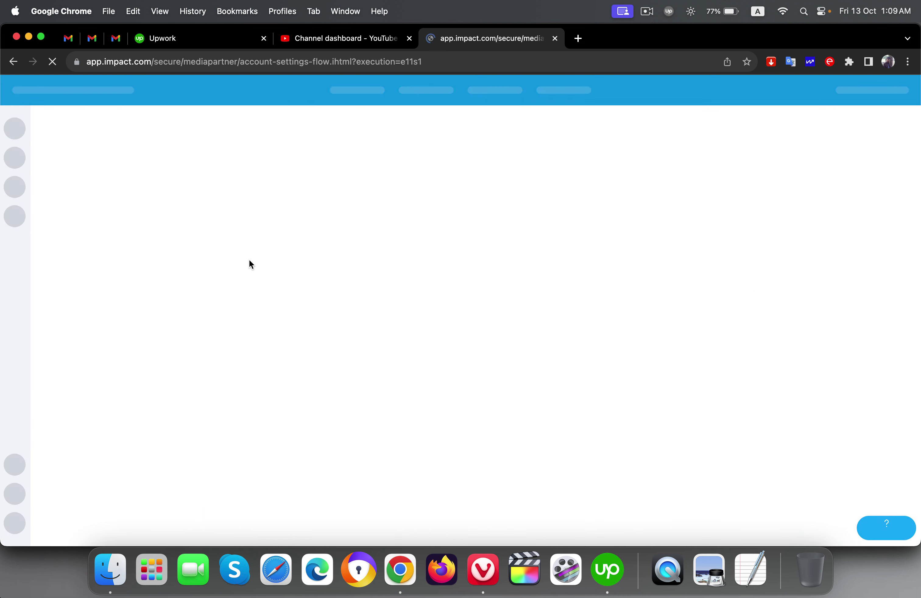
pyautogui.scroll(-5, 268, 254)
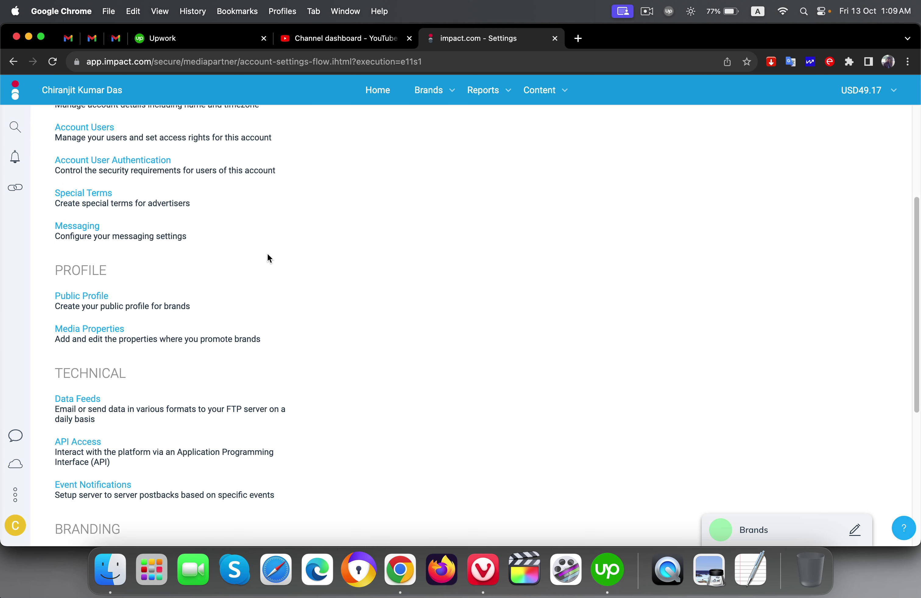
pyautogui.scroll(-6, 268, 254)
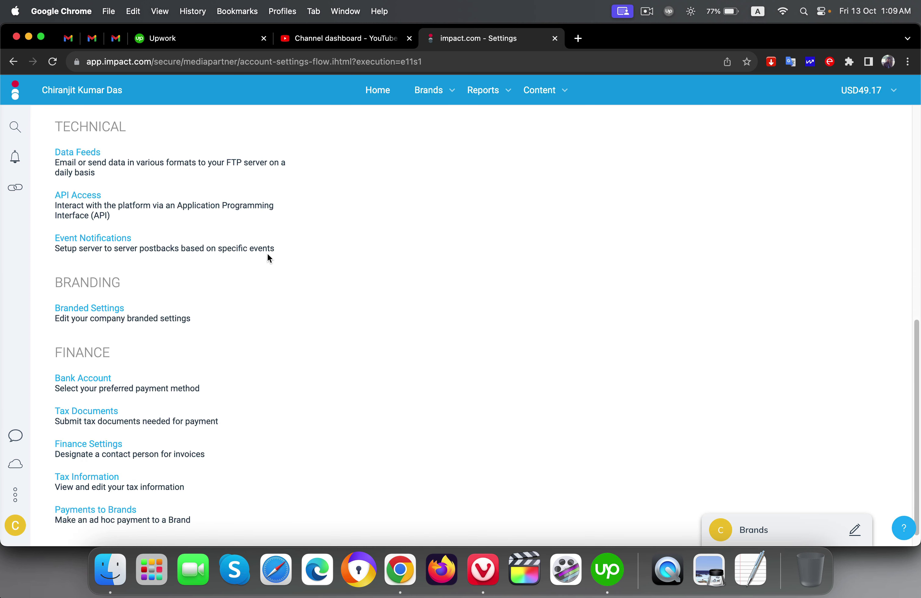
pyautogui.scroll(4, 230, 277)
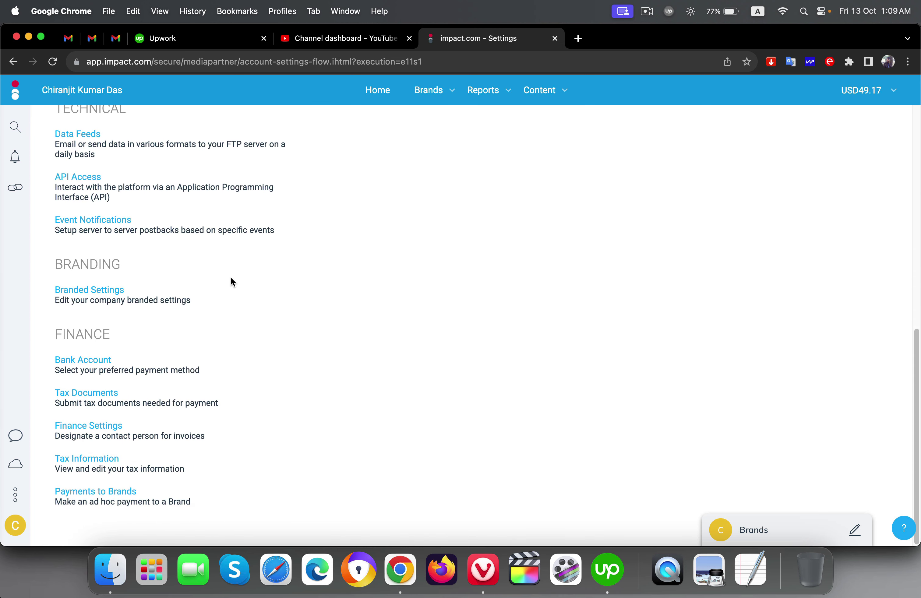
pyautogui.scroll(1, 231, 276)
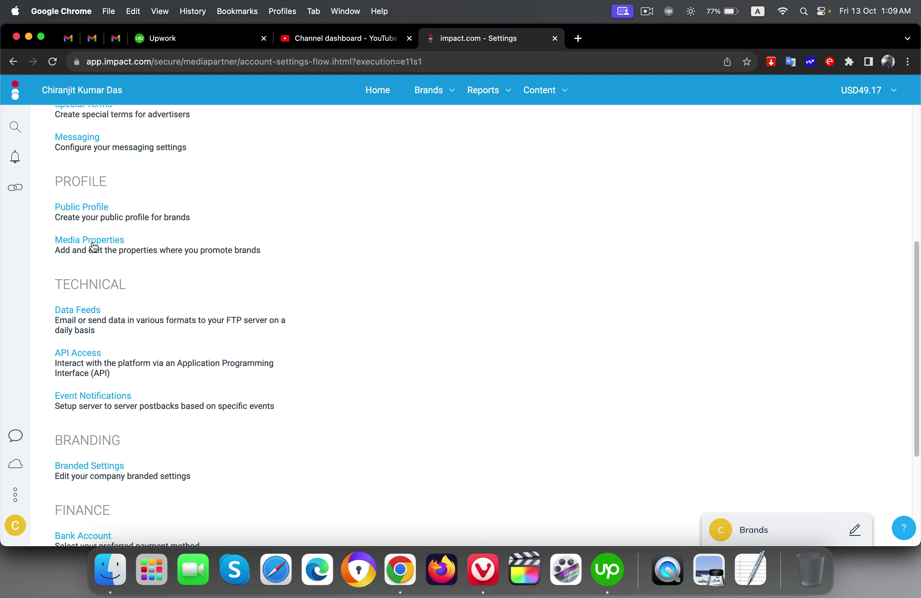
pyautogui.click(96, 244)
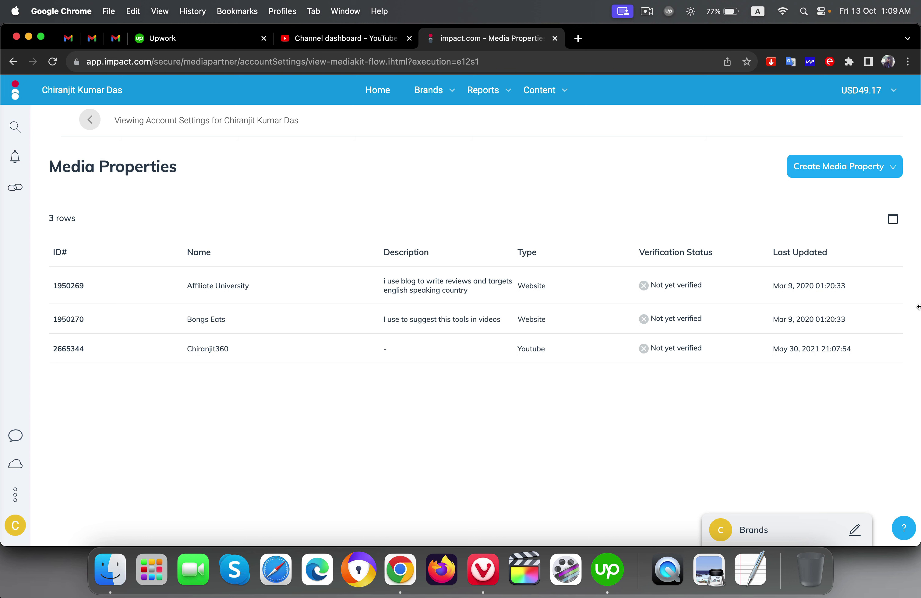
# Start verifying the Affiliate University website by pasting code, and copy the impact-site-verification meta tag.
pyautogui.moveTo(837, 299)
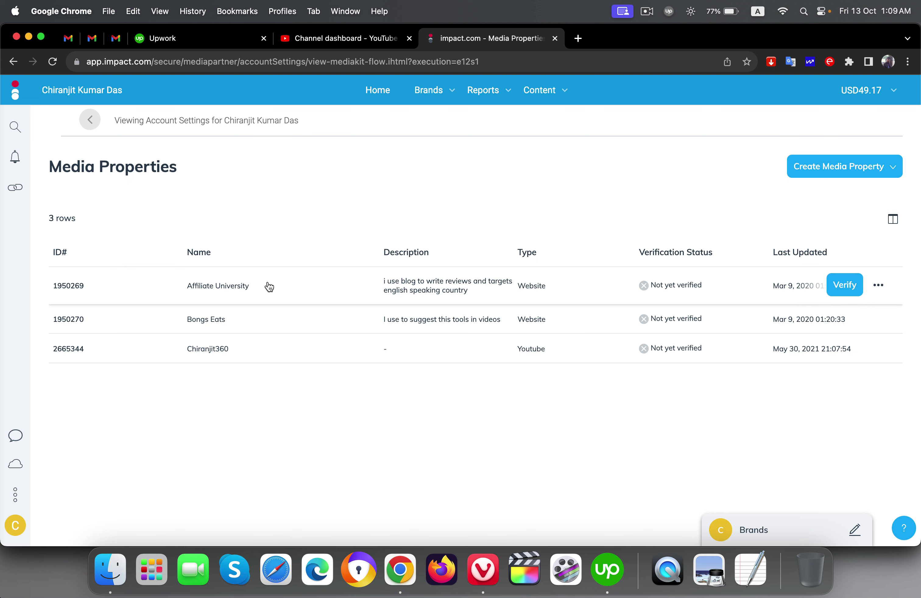
pyautogui.click(847, 286)
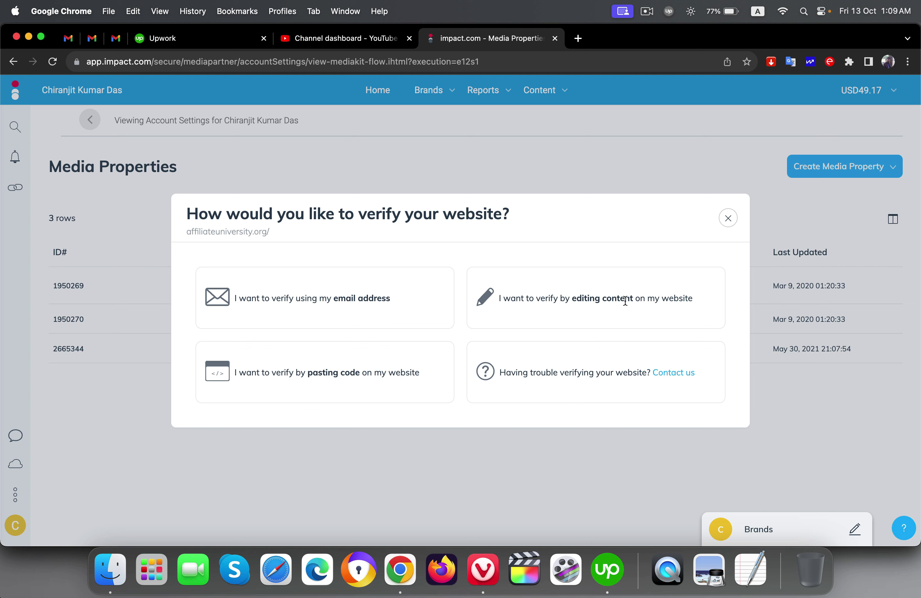
pyautogui.click(339, 372)
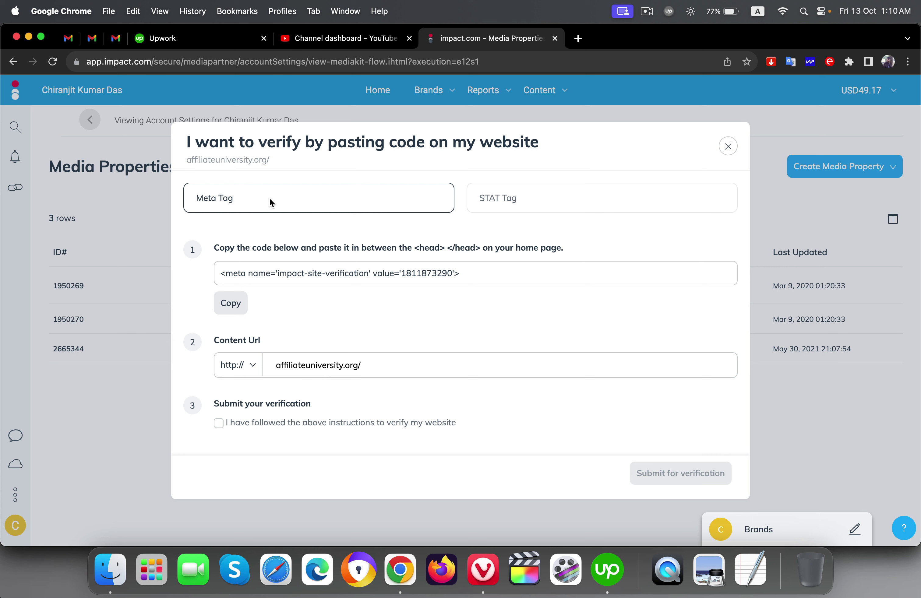
pyautogui.click(483, 277)
pyautogui.moveTo(469, 273); pyautogui.dragTo(216, 273)
pyautogui.rightClick(240, 270)
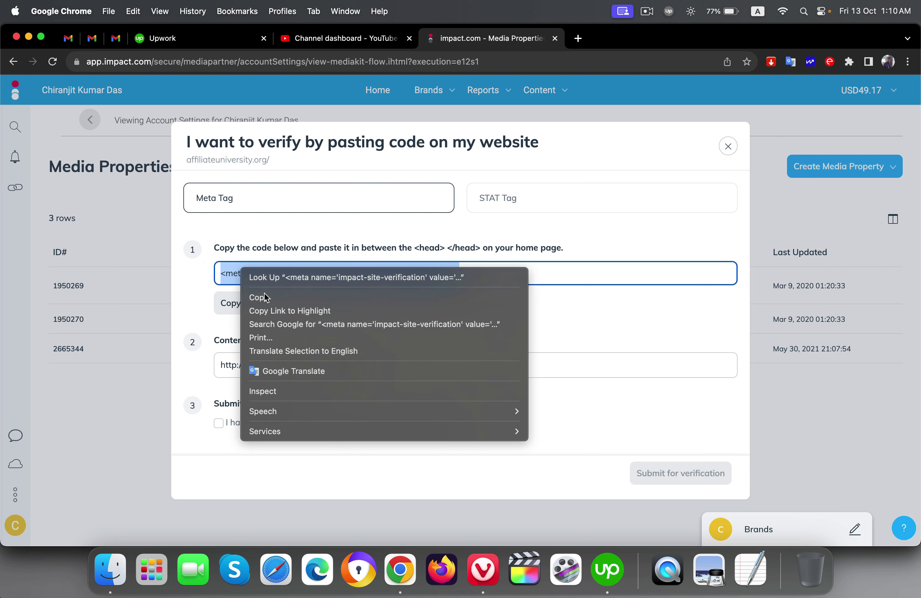
pyautogui.click(264, 293)
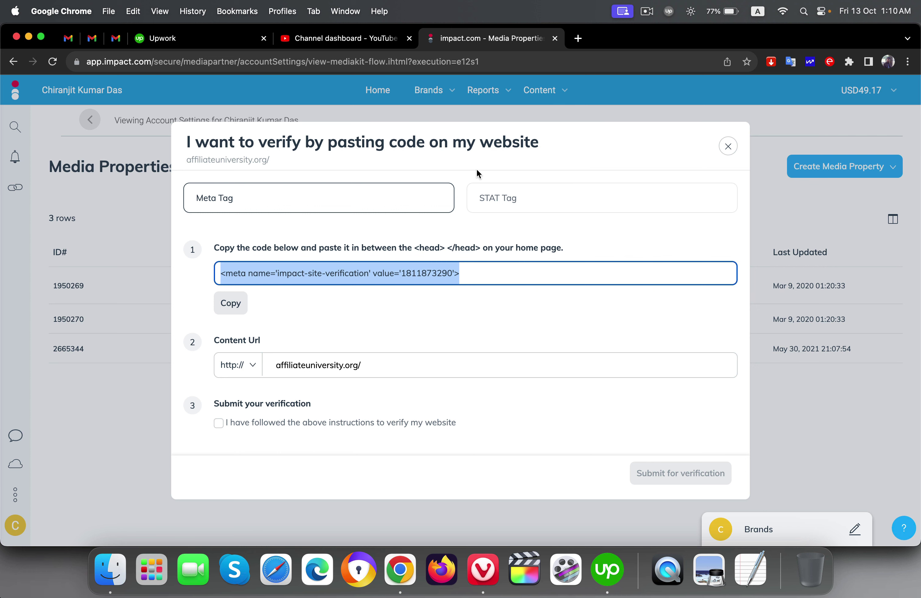
# Open the affiliateuniversity.org WordPress admin dashboard in a new browser tab.
pyautogui.click(578, 38)
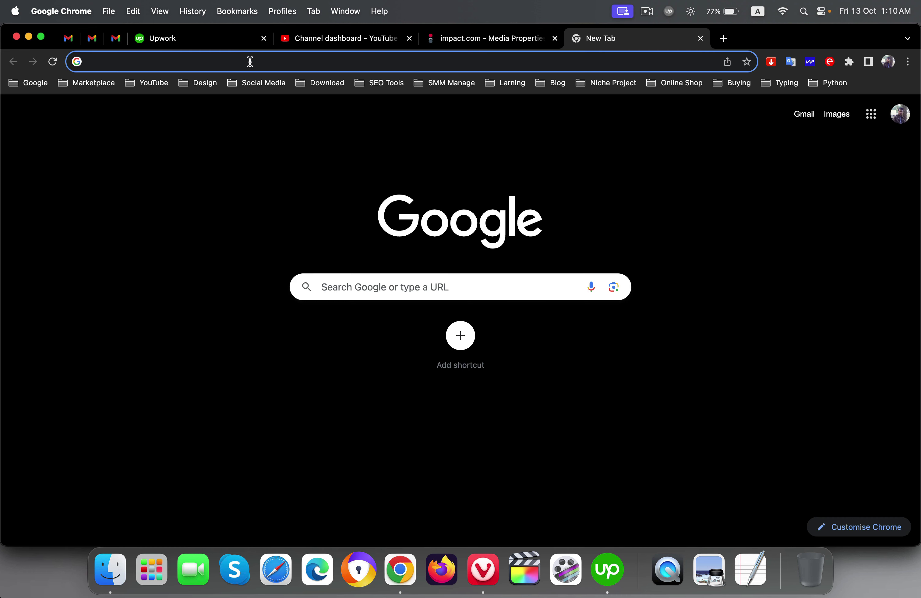
pyautogui.write('a')
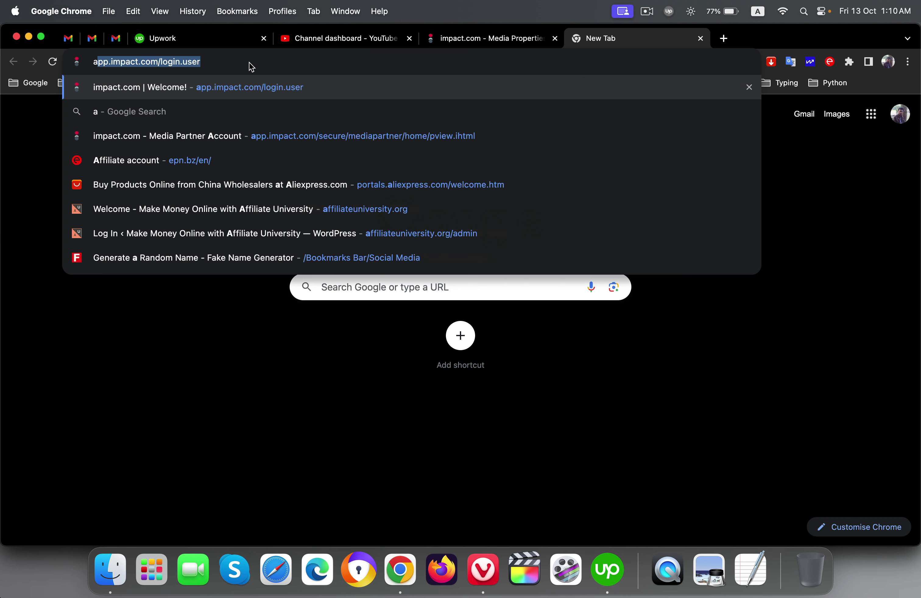
pyautogui.write('ff')
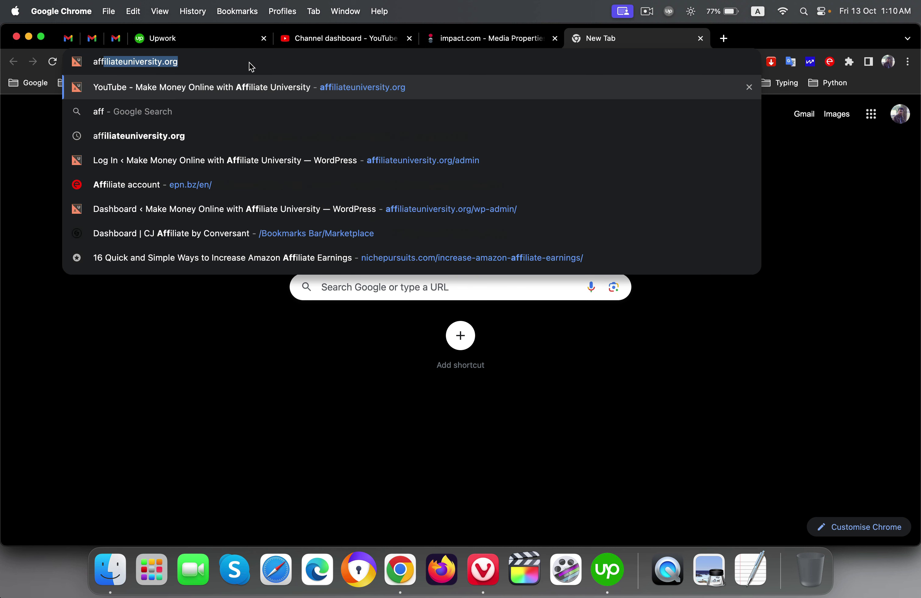
pyautogui.click(307, 165)
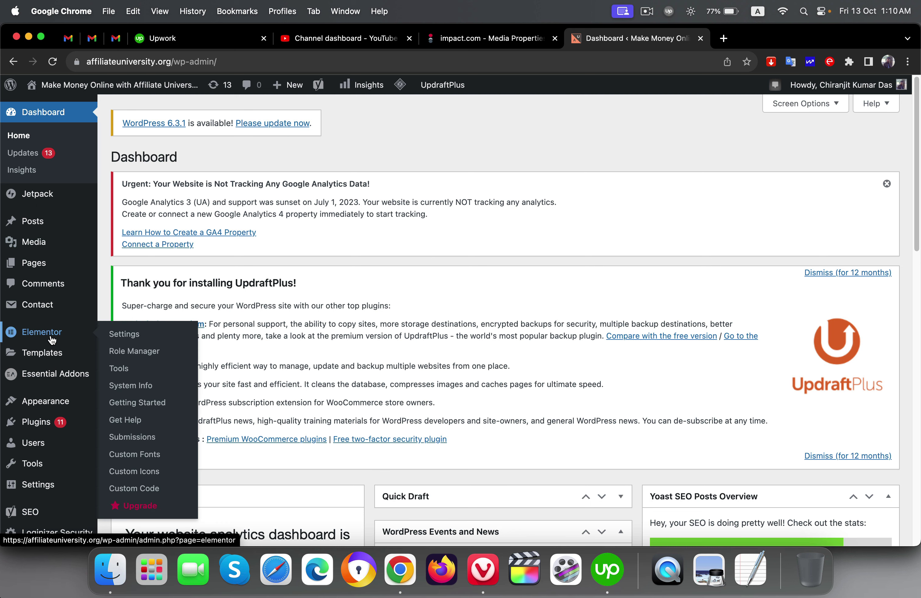
# Open the GeneratePress theme's Theme Header file (header.php) in the Theme Editor.
pyautogui.moveTo(66, 404)
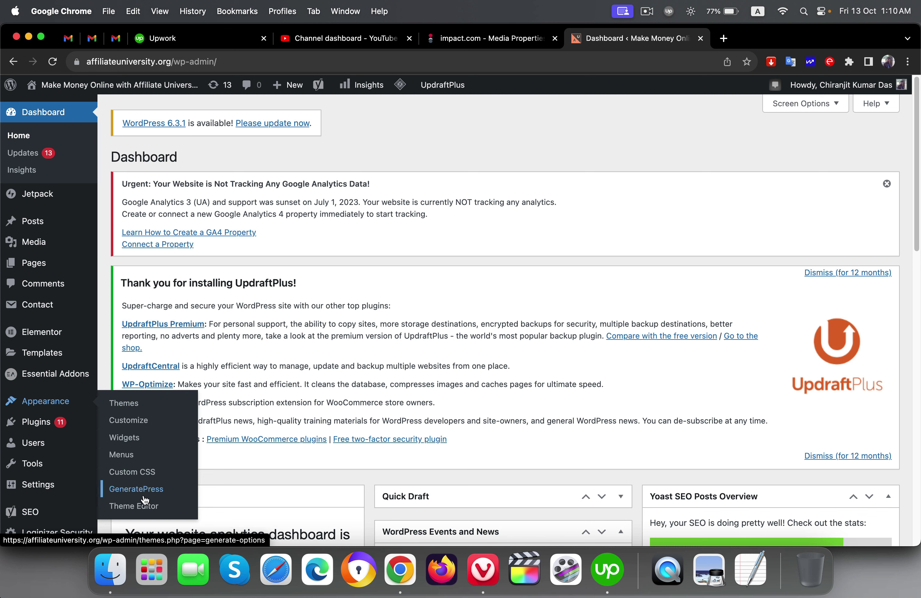
pyautogui.click(140, 507)
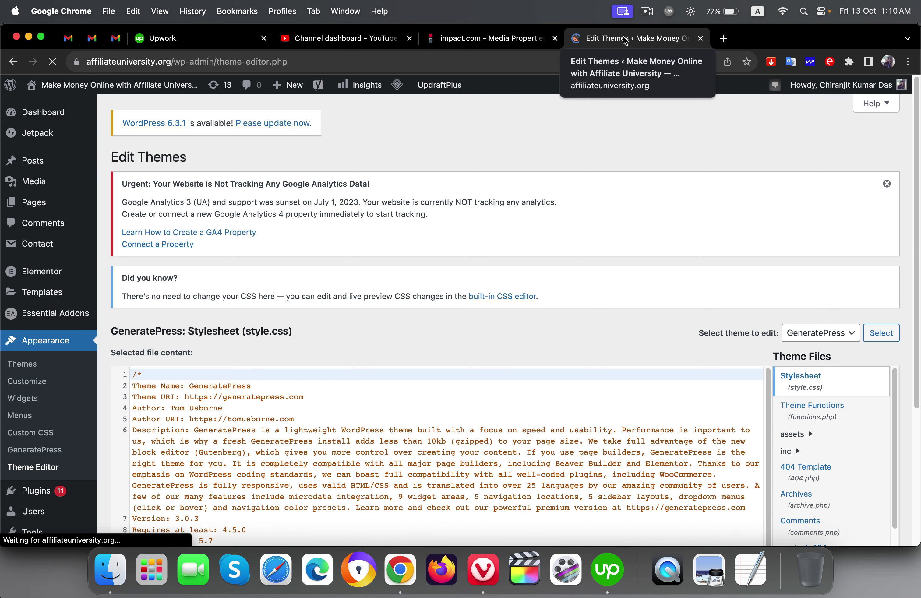
pyautogui.scroll(-5, 677, 209)
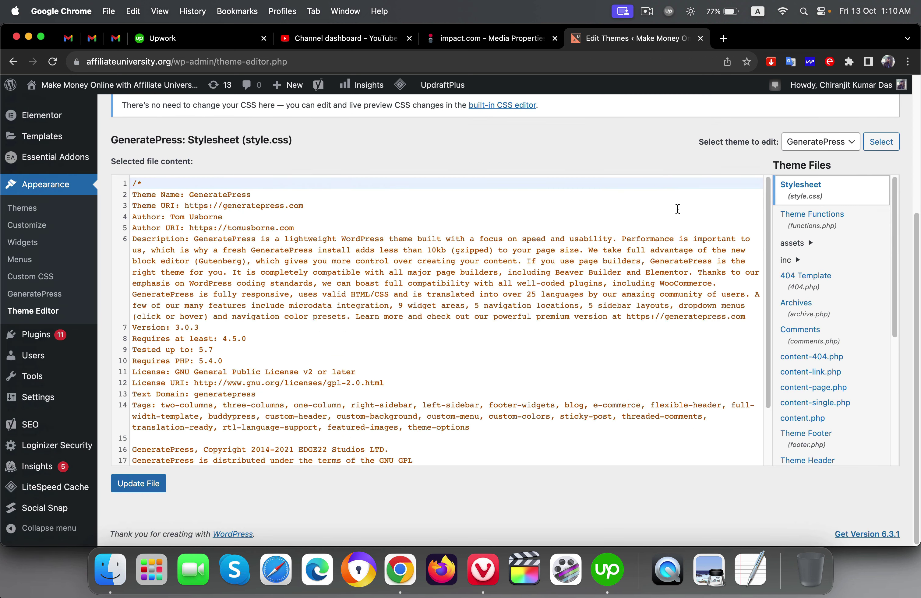
pyautogui.scroll(-5, 835, 331)
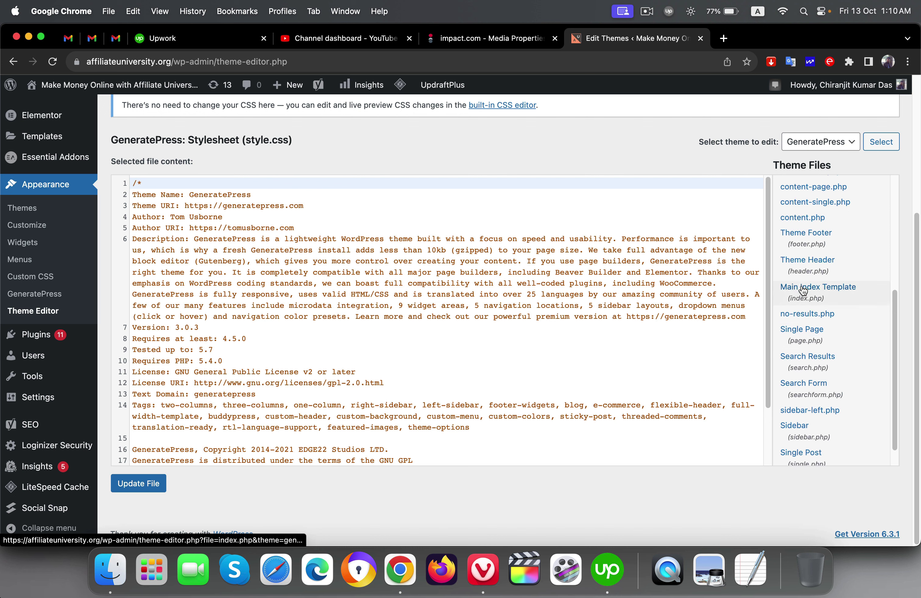
pyautogui.click(798, 267)
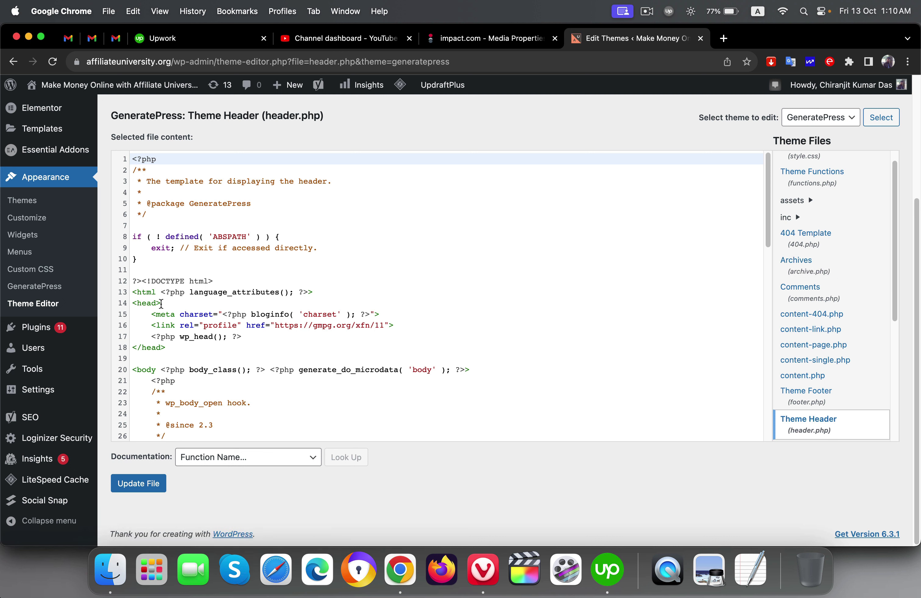
# Paste the copied site-verification meta tag on a new line below the charset meta tag in the head section, and update header.php.
pyautogui.moveTo(169, 303); pyautogui.dragTo(131, 304)
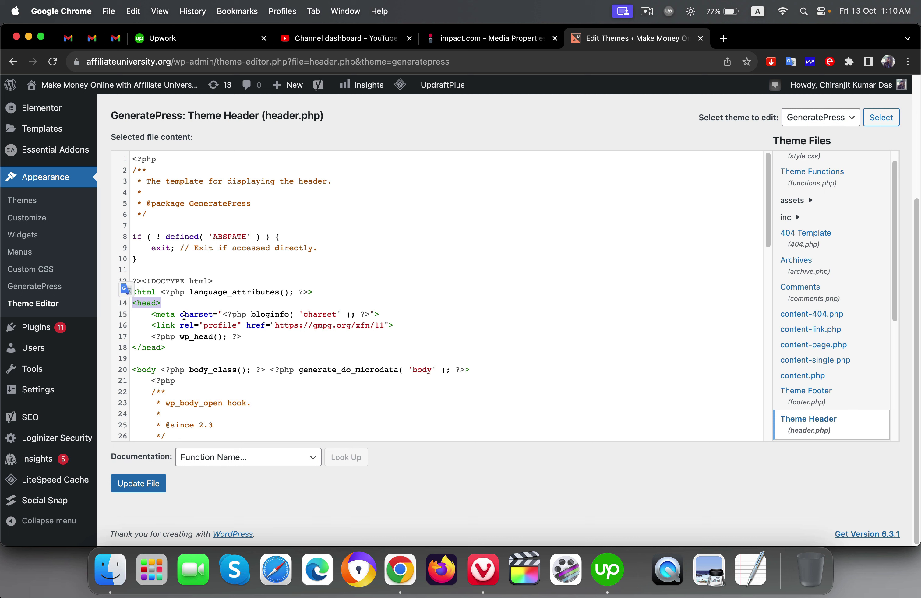
pyautogui.click(390, 314)
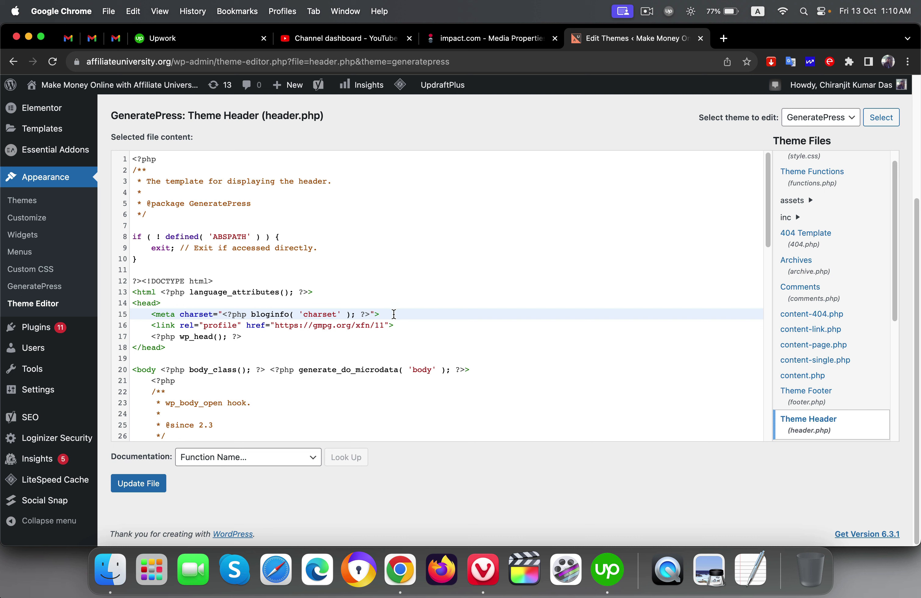
pyautogui.press('Return')
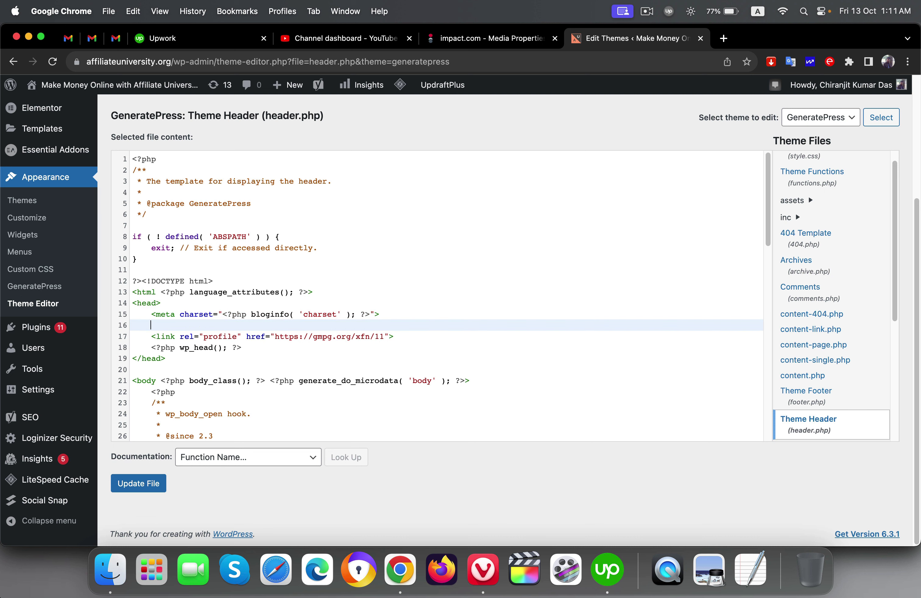
pyautogui.press('super+v')
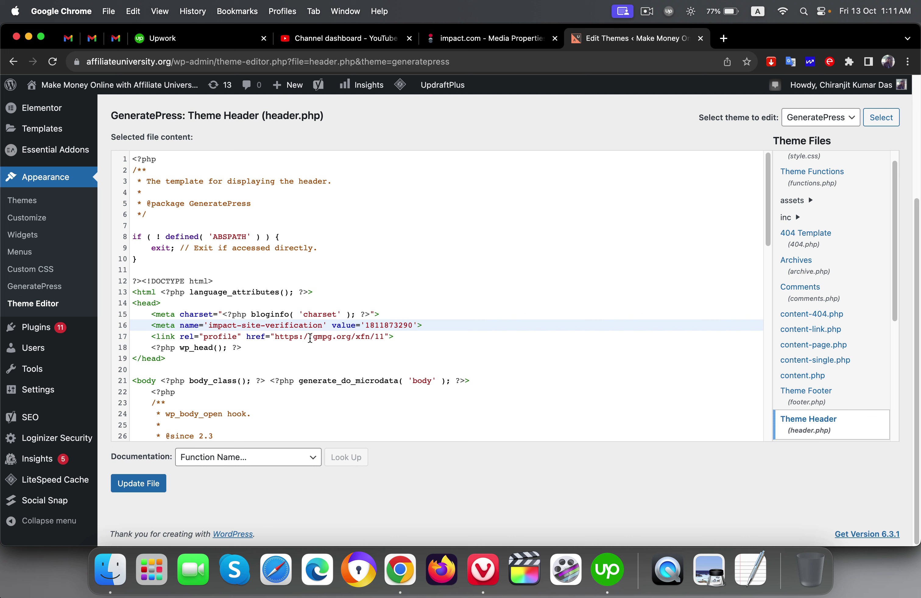
pyautogui.click(141, 486)
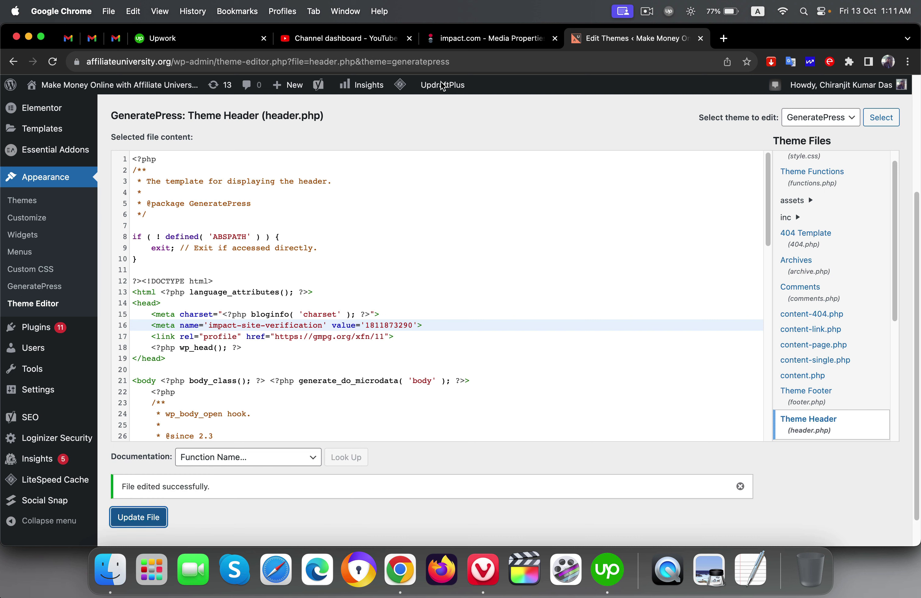
# Return to impact.com, confirm that the instructions were followed, and submit the Affiliate University website for verification.
pyautogui.click(461, 39)
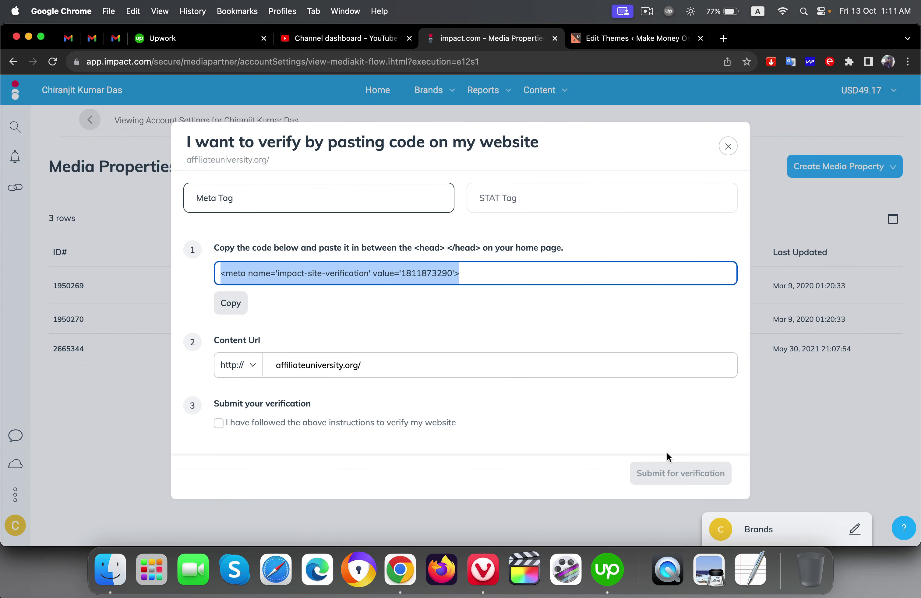
pyautogui.click(218, 425)
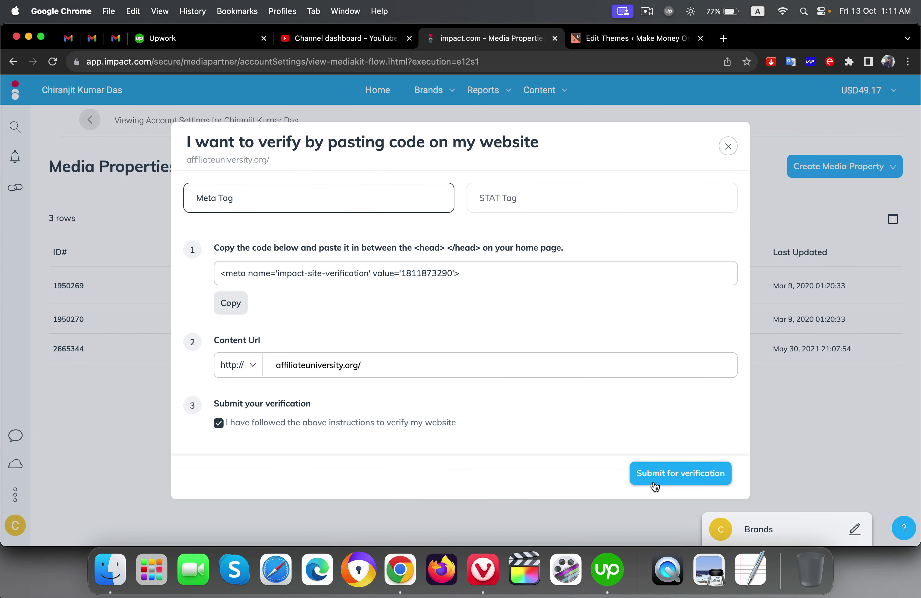
pyautogui.click(665, 480)
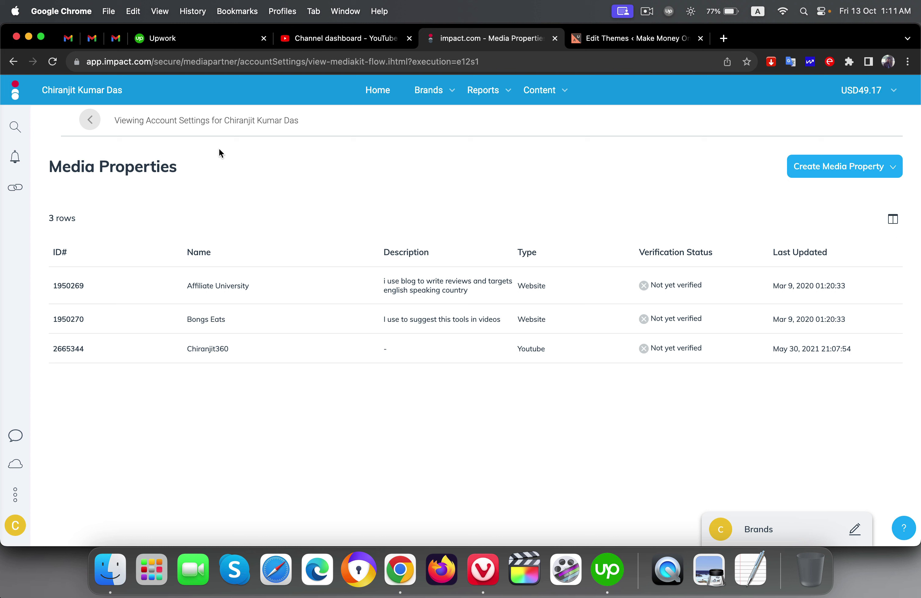
# Request verification of the YouTube media property by signing in with Google and authorizing Activate by Impact for the matching channel account.
pyautogui.moveTo(767, 288)
pyautogui.moveTo(212, 353)
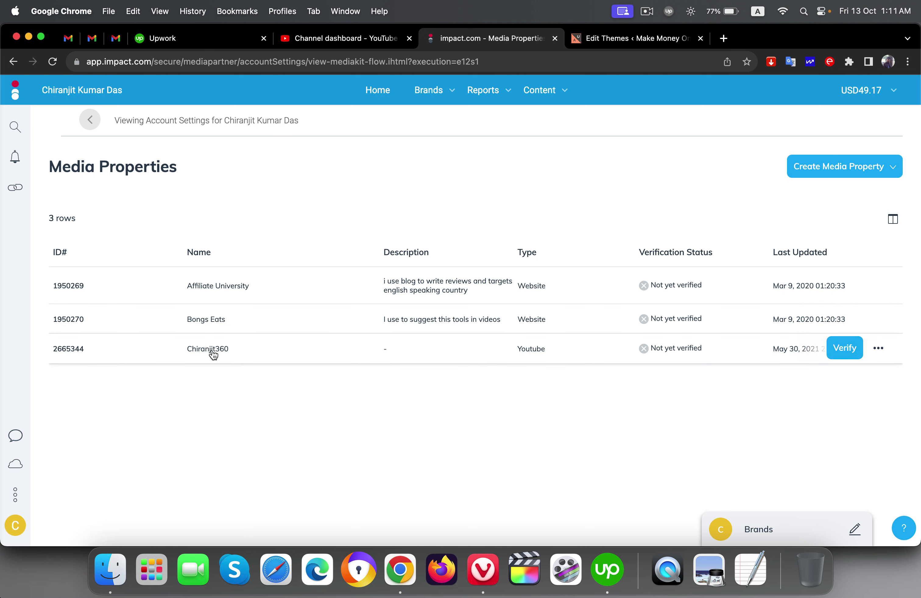
pyautogui.click(840, 351)
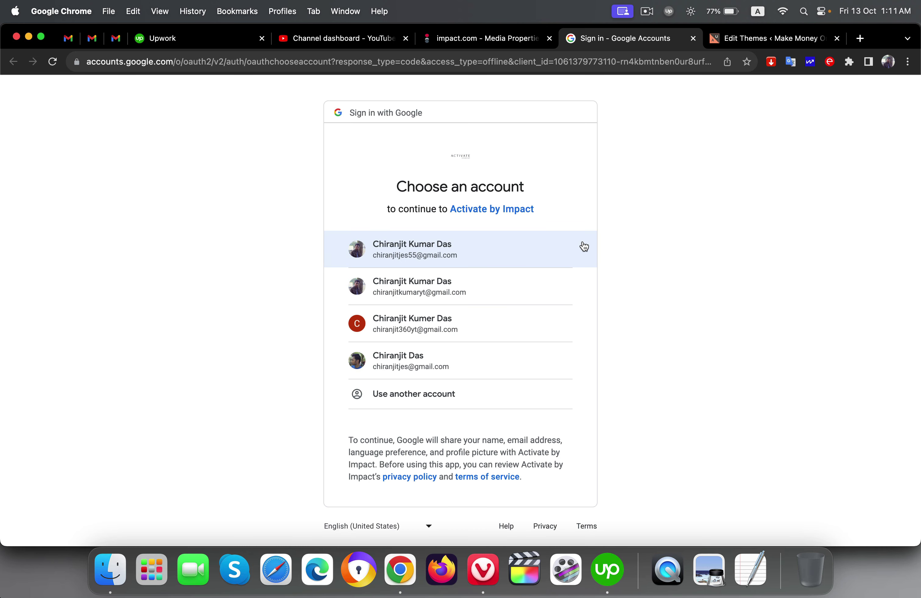
pyautogui.click(471, 243)
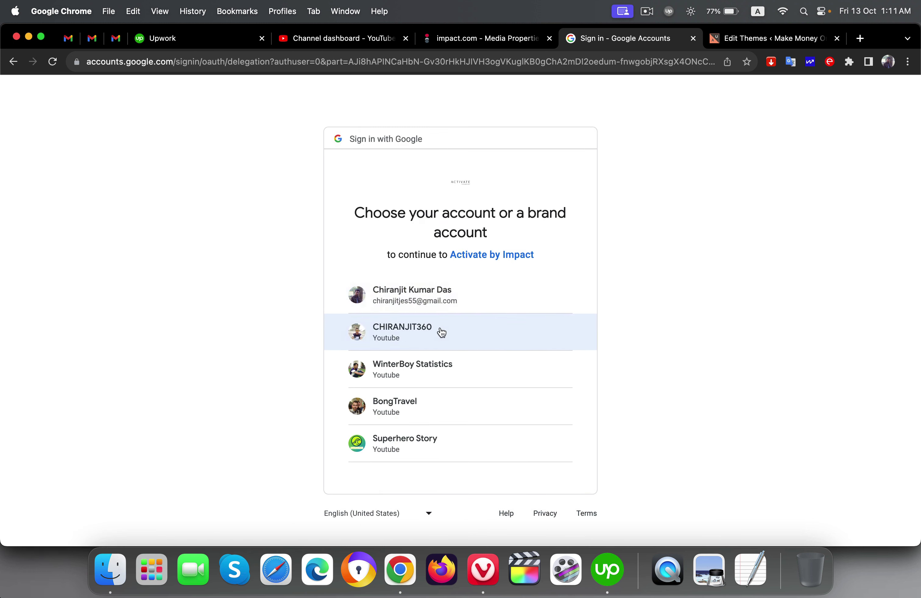
pyautogui.click(460, 335)
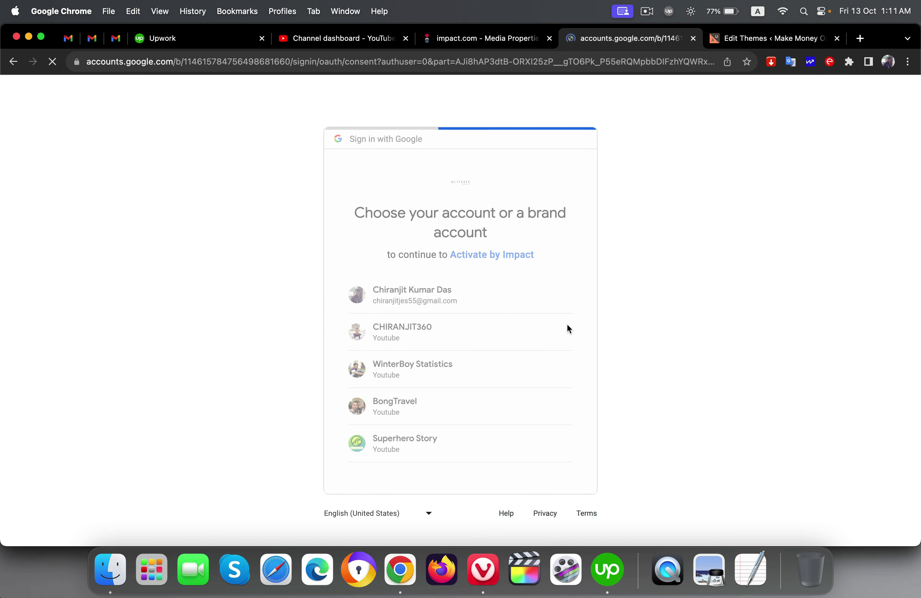
pyautogui.click(524, 494)
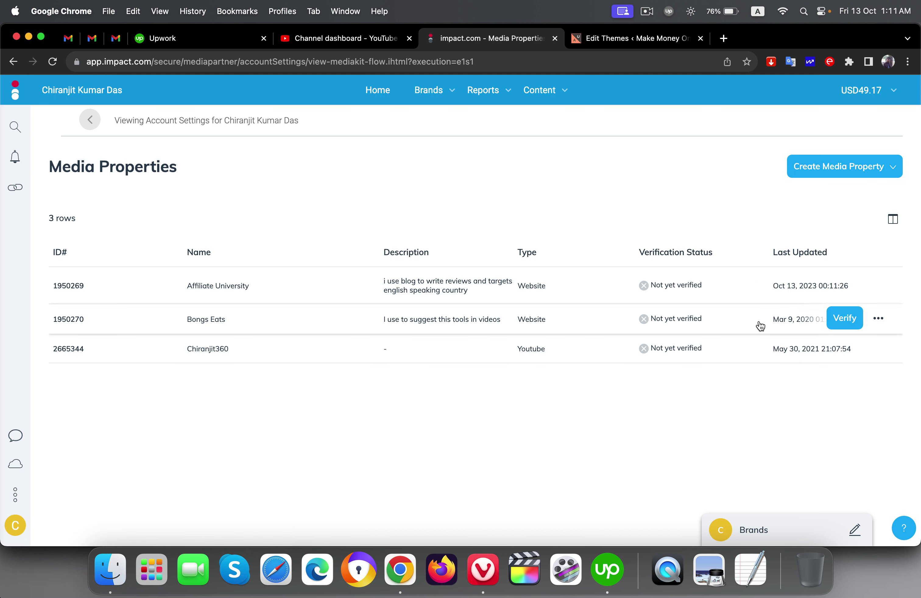
# Check the verification status of the listed media properties and return to the impact.com home page.
pyautogui.moveTo(773, 350)
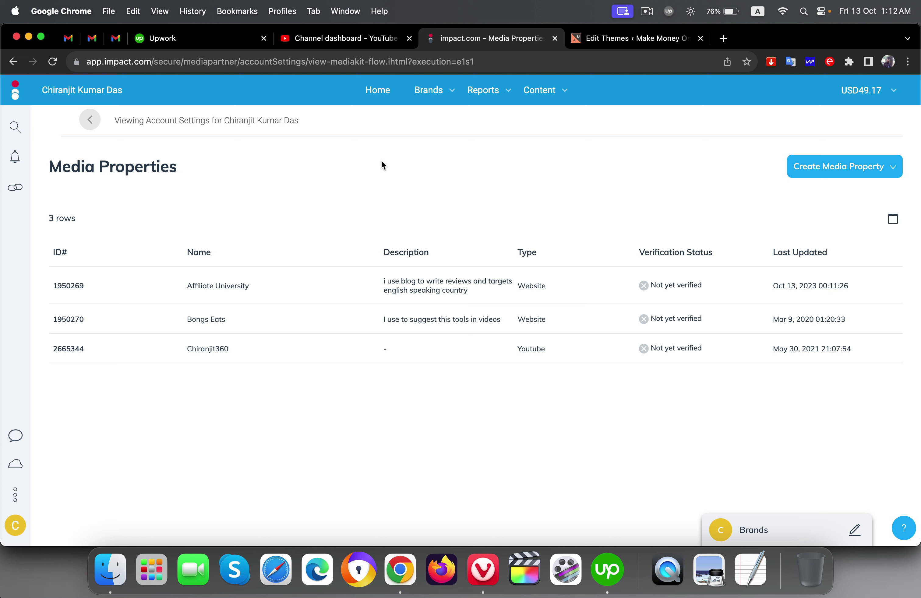
pyautogui.click(378, 91)
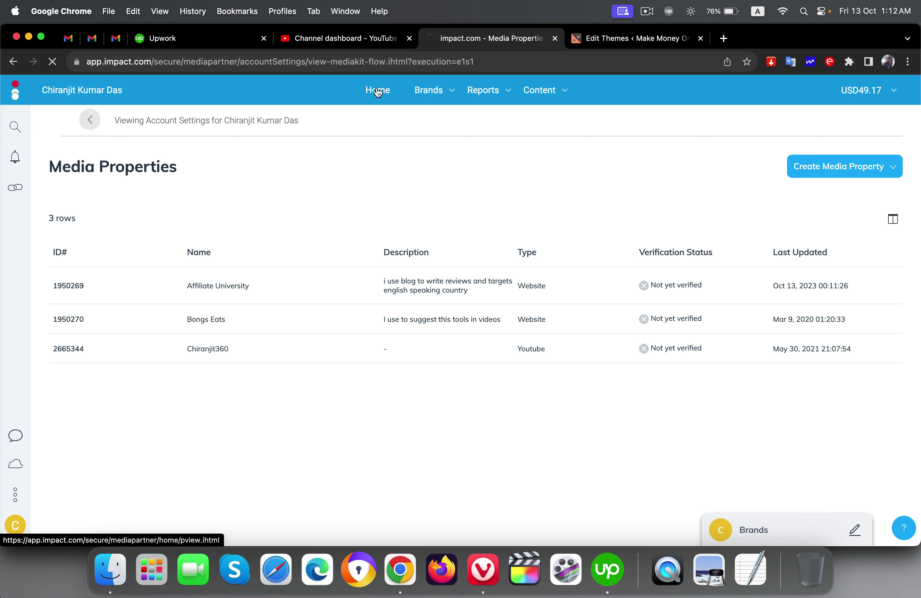